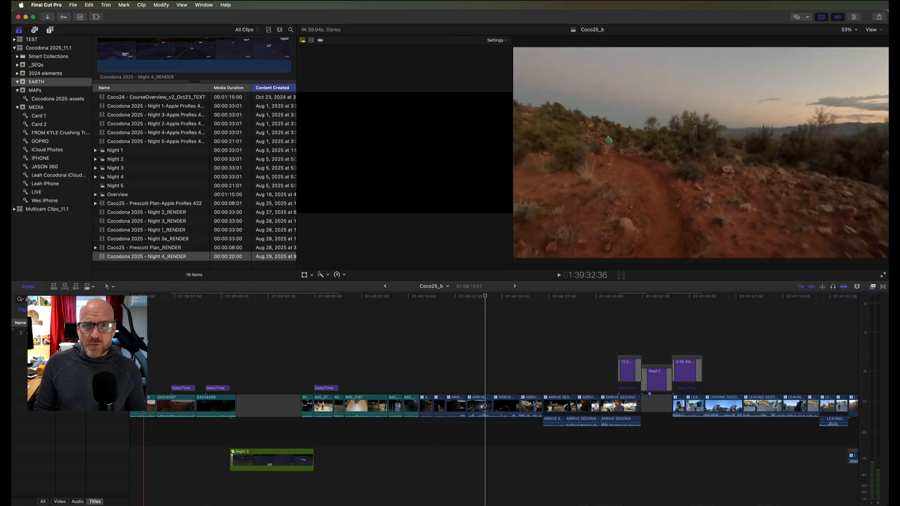
Step: Disable the 4:56 AM and 12:55 AM titles around the Sedona stop and enable the Date/Time titles beneath them
{"action": "scroll", "coordinate": [207, 344], "scroll_direction": "left", "scroll_amount": 5}
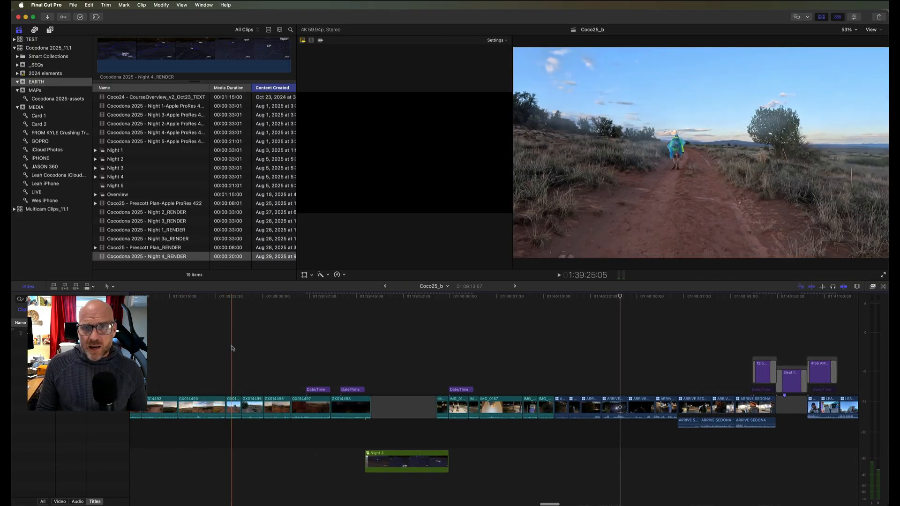
{"action": "scroll", "coordinate": [505, 360], "scroll_direction": "right", "scroll_amount": 8}
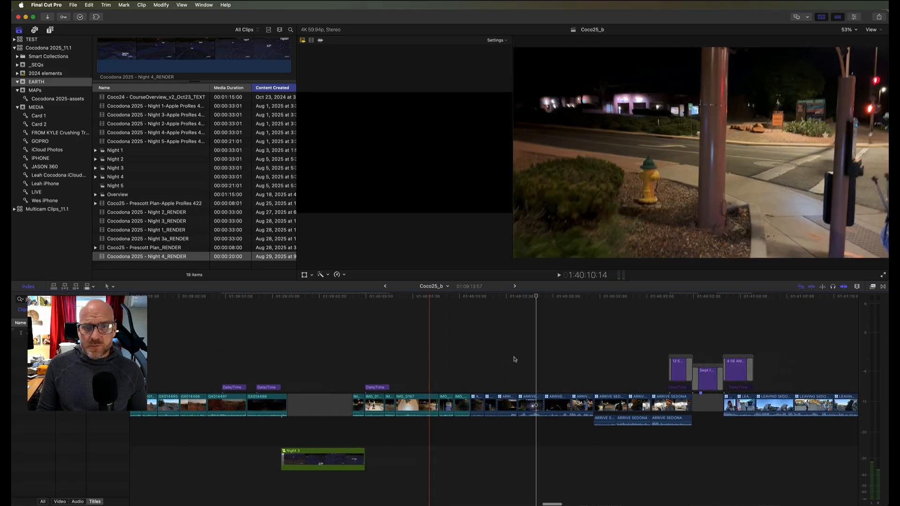
{"action": "scroll", "coordinate": [514, 360], "scroll_direction": "right", "scroll_amount": 1}
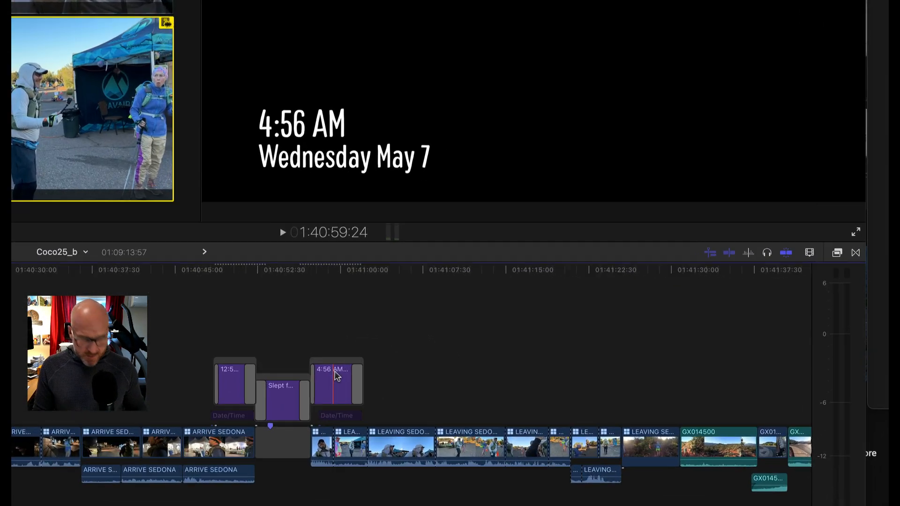
{"action": "left_click", "coordinate": [589, 372]}
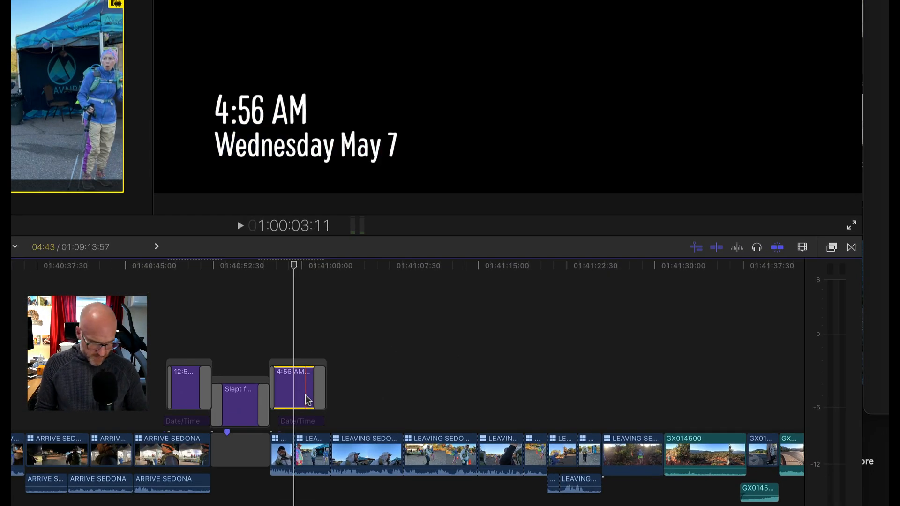
{"action": "key", "text": "v"}
{"action": "left_click", "coordinate": [303, 424]}
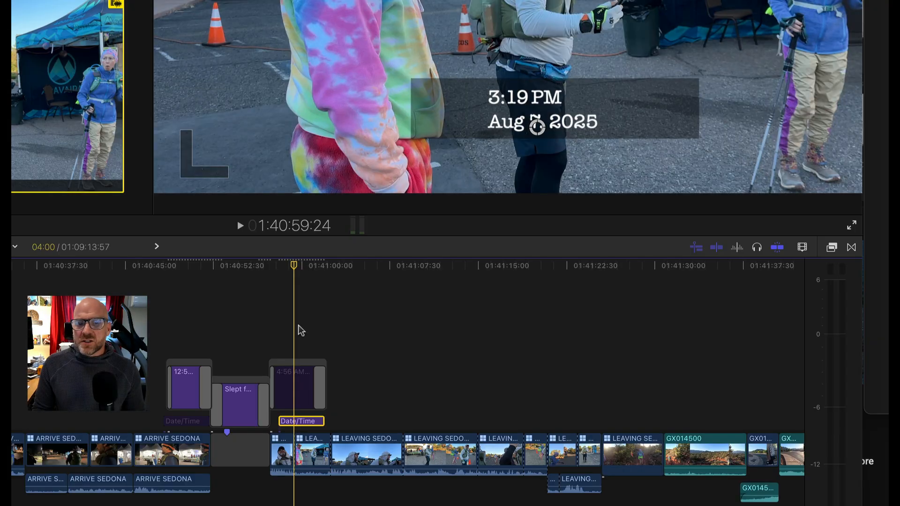
{"action": "left_click", "coordinate": [293, 333]}
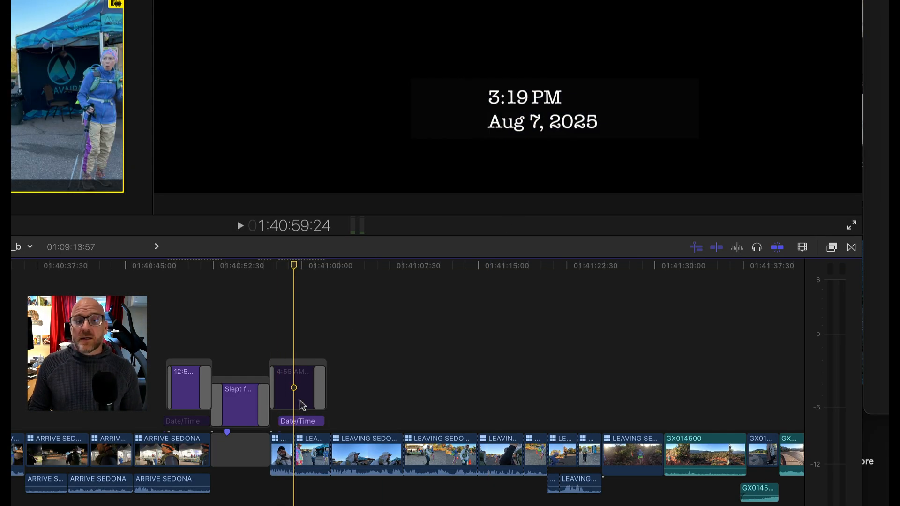
{"action": "left_click", "coordinate": [303, 377]}
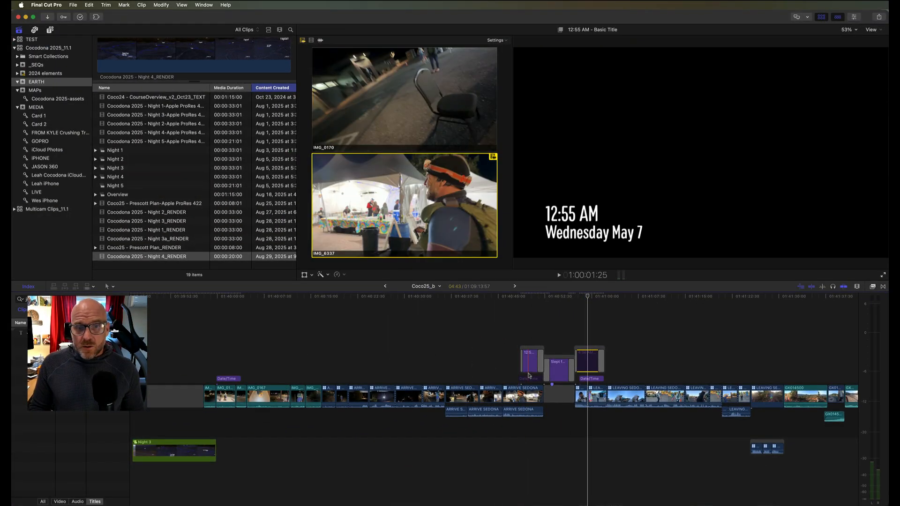
{"action": "left_click", "coordinate": [528, 375]}
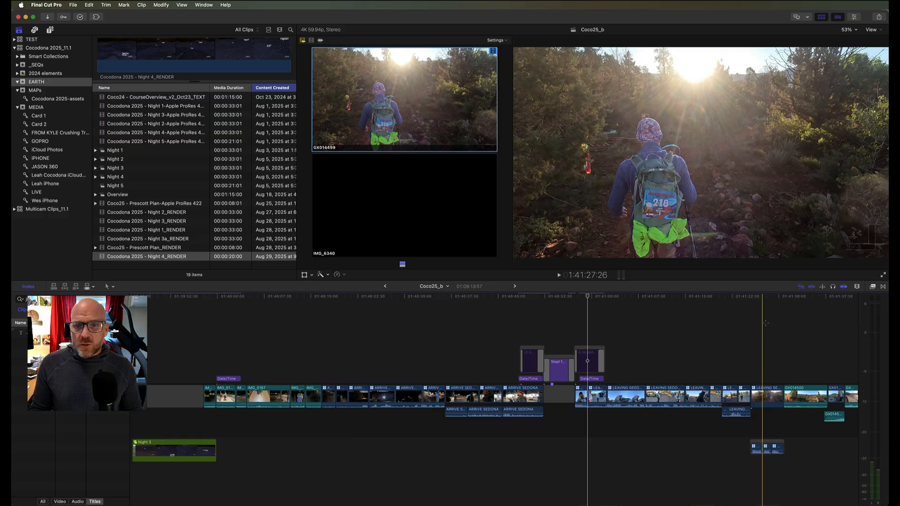
Step: Combine all clips from arriving in Sedona through leaving Sedona into a compound clip named SEDONA FLAT ME in the _SEQs event
{"action": "left_click_drag", "start_coordinate": [766, 324], "coordinate": [327, 484]}
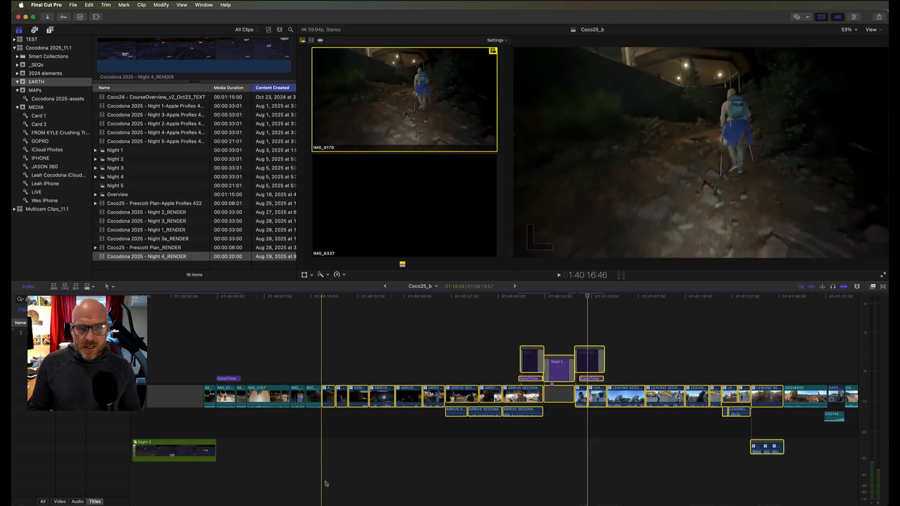
{"action": "key", "text": "alt+g"}
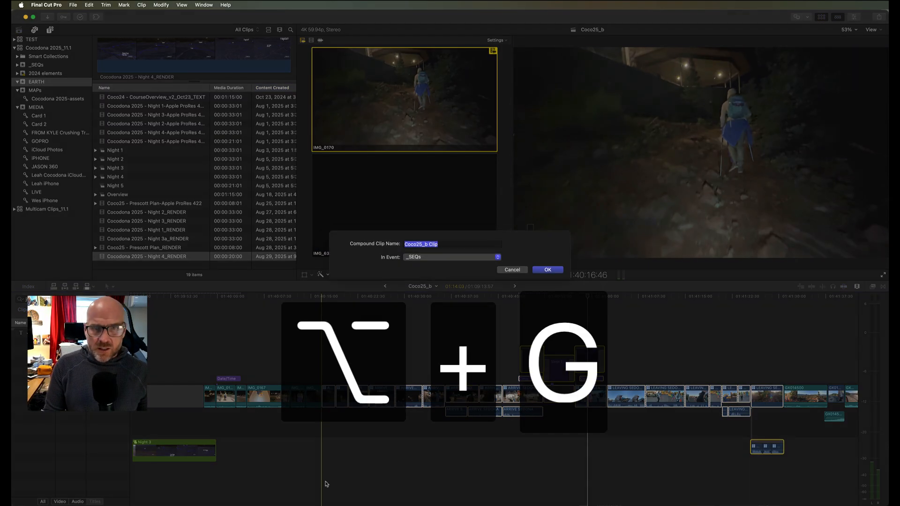
{"action": "type", "text": "SEDONA FLAT ME"}
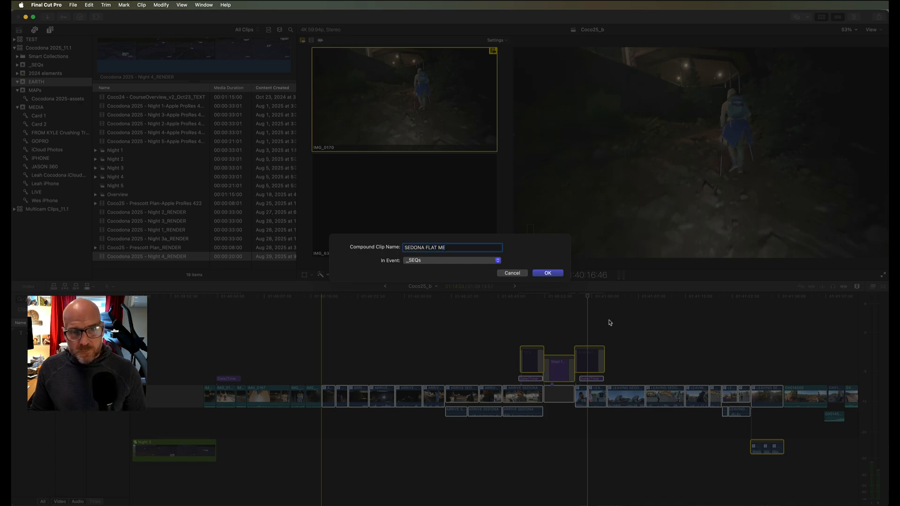
{"action": "left_click", "coordinate": [550, 274]}
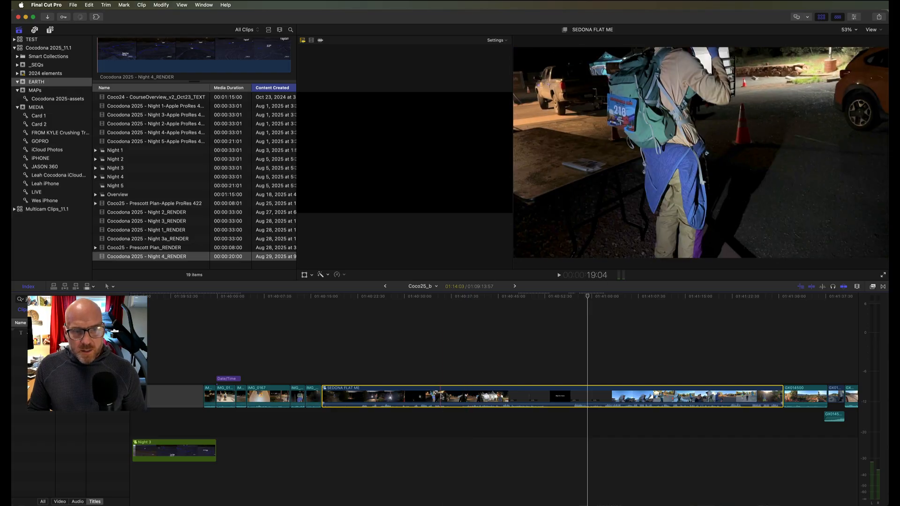
Step: Reveal the SEDONA FLAT ME compound clip in the browser and process it with the Multicam Flattener extension
{"action": "key", "text": "shift+f"}
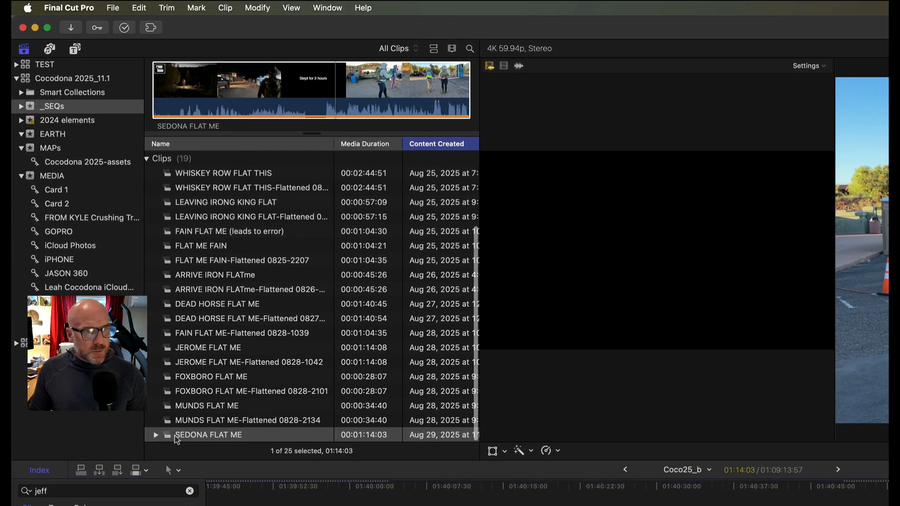
{"action": "left_click", "coordinate": [158, 27]}
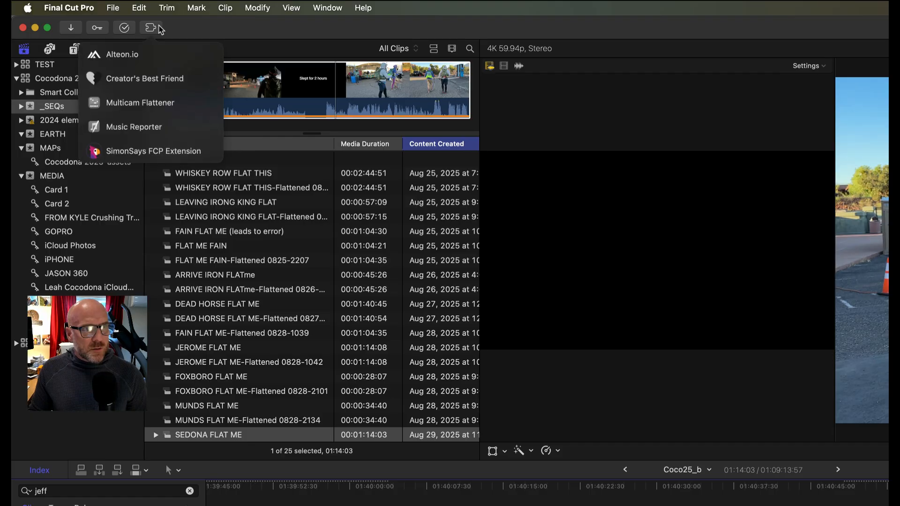
{"action": "left_click", "coordinate": [181, 106]}
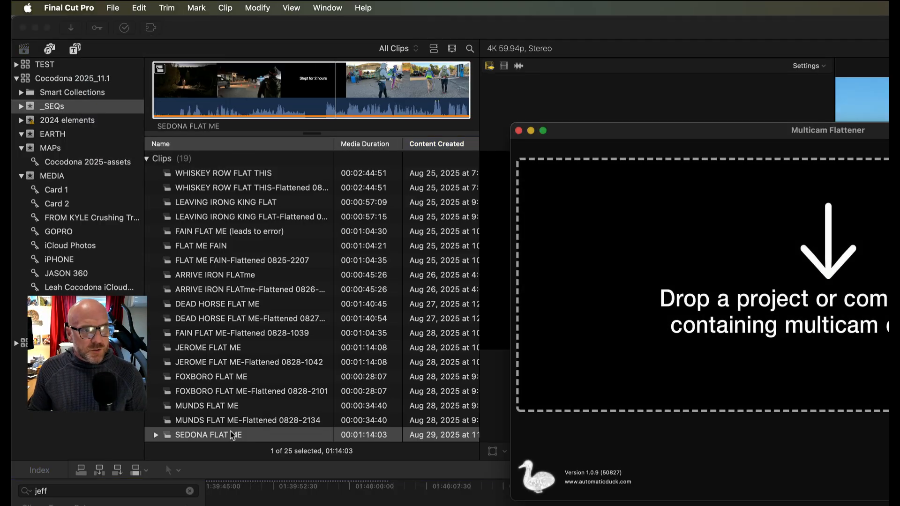
{"action": "left_click_drag", "start_coordinate": [229, 434], "coordinate": [641, 312]}
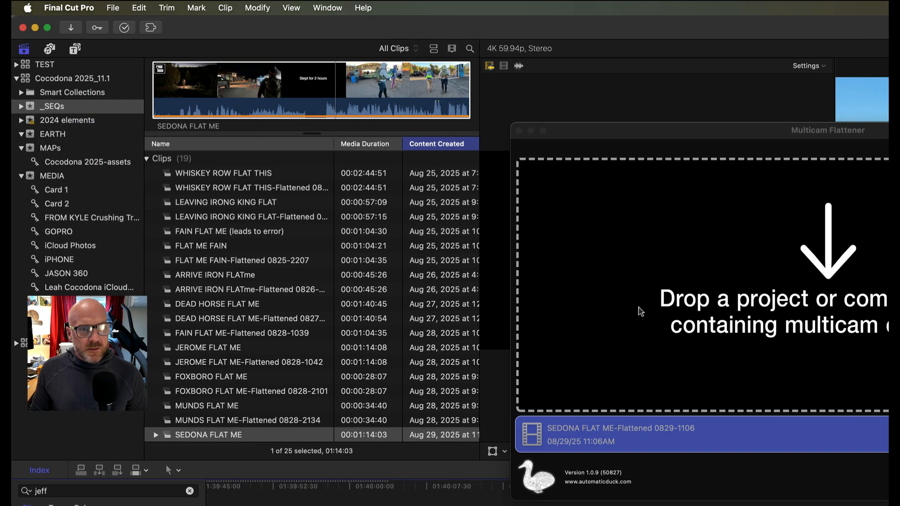
Step: Bring the flattened Sedona clip from Multicam Flattener into the _SEQs event and close the extension
{"action": "left_click_drag", "start_coordinate": [568, 443], "coordinate": [311, 369]}
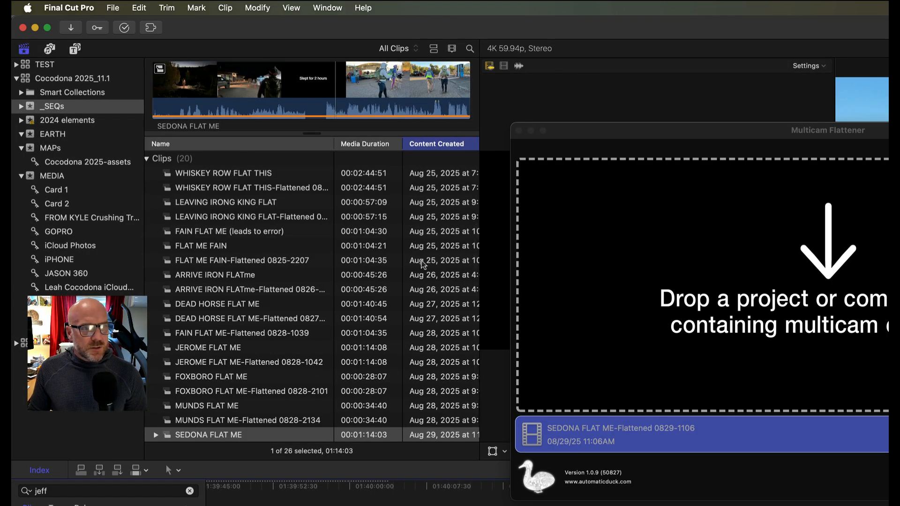
{"action": "scroll", "coordinate": [421, 262], "scroll_direction": "down", "scroll_amount": 2}
{"action": "left_click", "coordinate": [519, 131]}
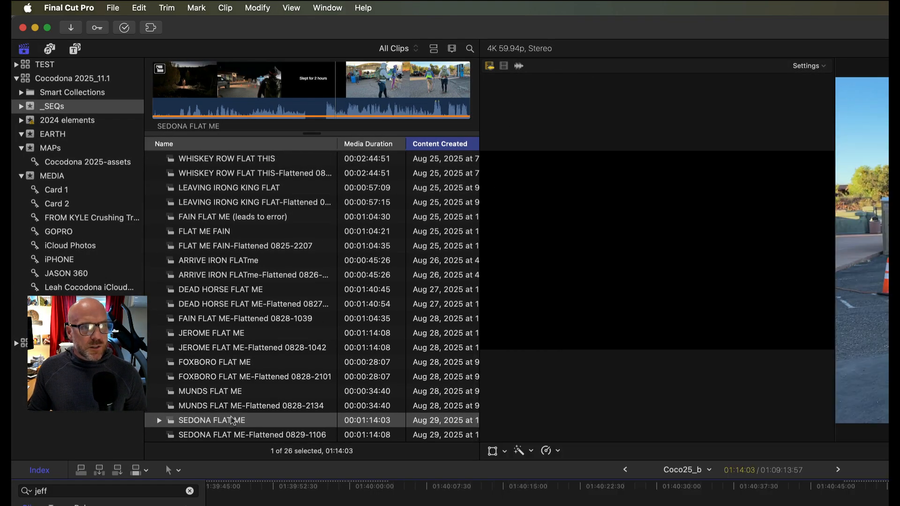
Step: Copy the entire contents of the flattened Sedona compound clip and return to the Coco25_b timeline
{"action": "double_click", "coordinate": [180, 435]}
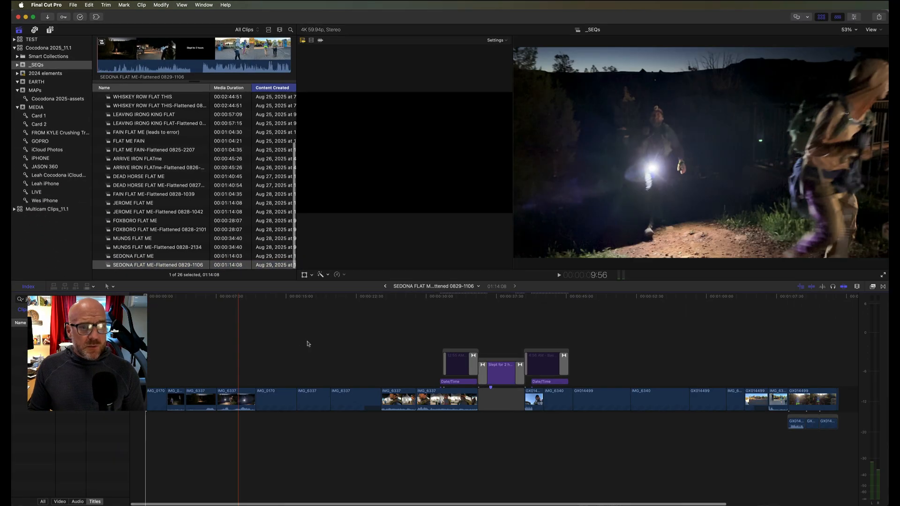
{"action": "key", "text": "super+a"}
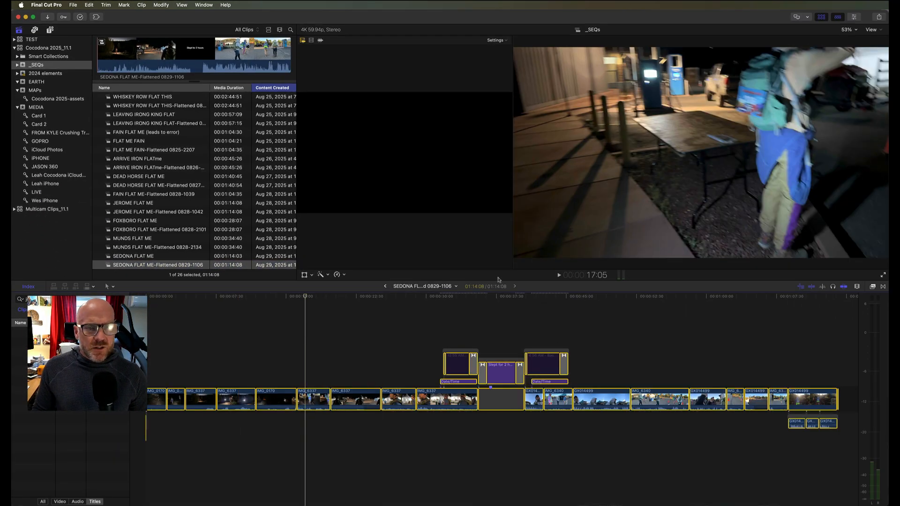
{"action": "left_click", "coordinate": [385, 286]}
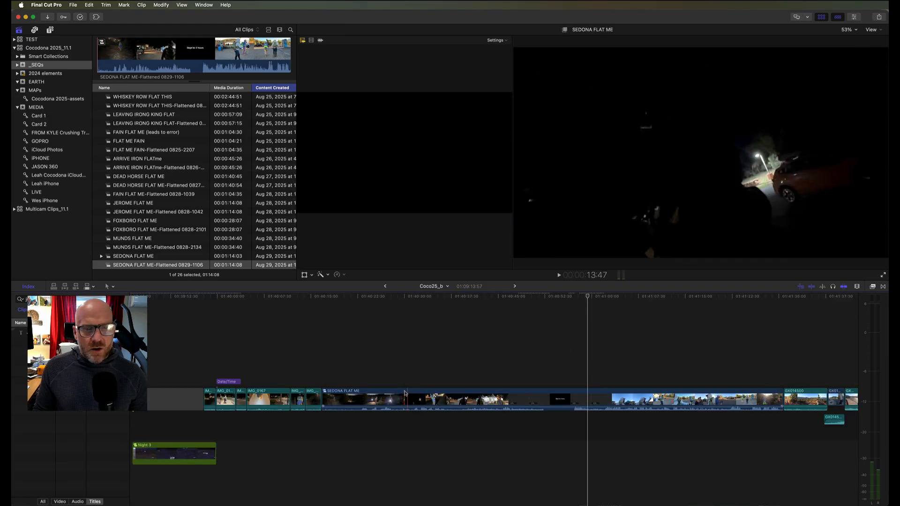
Step: Replace everything inside the original SEDONA FLAT ME compound clip with the copied flattened clips
{"action": "double_click", "coordinate": [416, 397]}
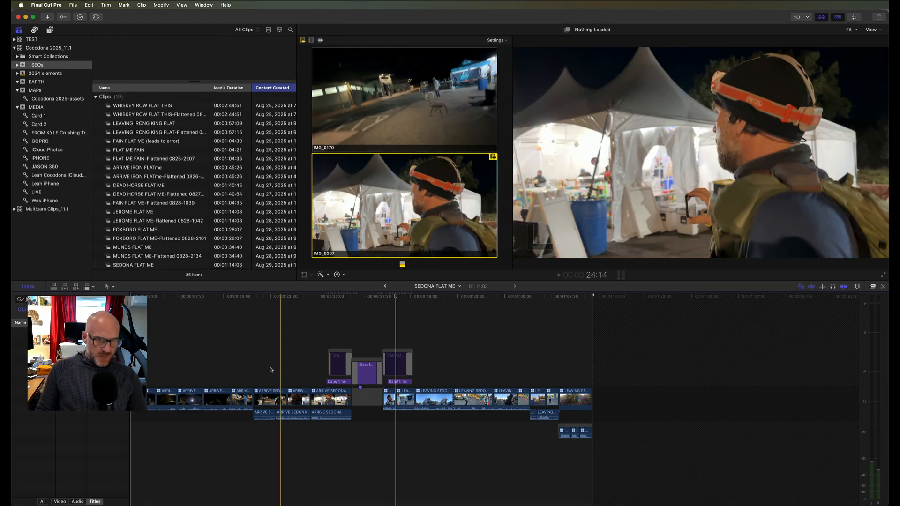
{"action": "key", "text": "super+a"}
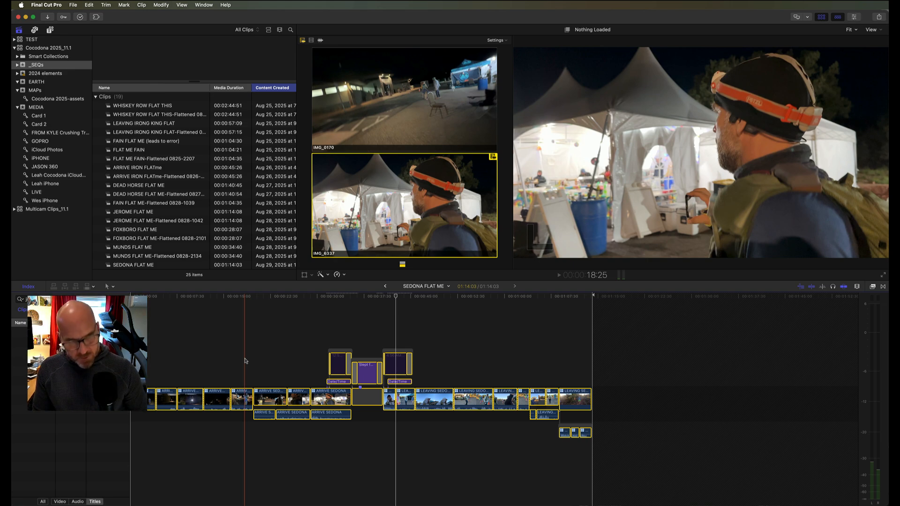
{"action": "key", "text": "Delete"}
{"action": "key", "text": "super+v"}
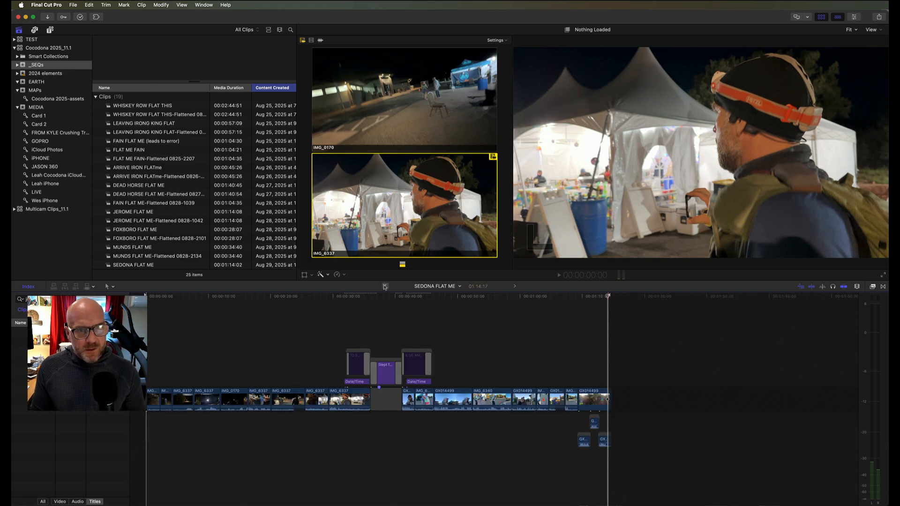
Step: Return to the Coco25_b timeline, break apart the SEDONA FLAT ME compound clip and deselect its clips
{"action": "left_click", "coordinate": [384, 286]}
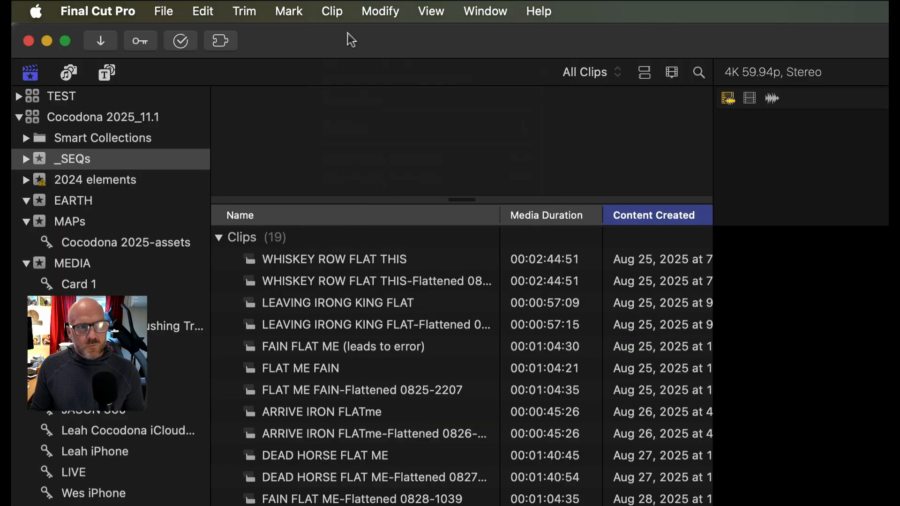
{"action": "left_click", "coordinate": [141, 5]}
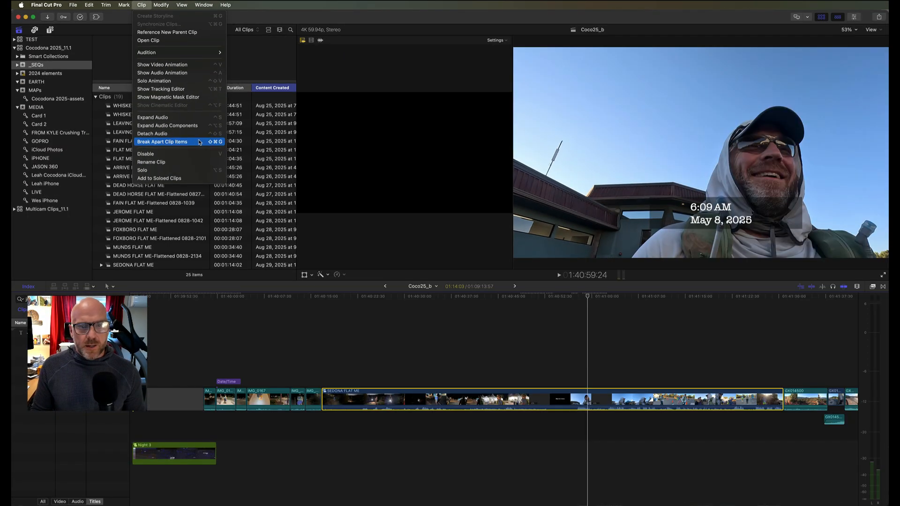
{"action": "left_click", "coordinate": [321, 241]}
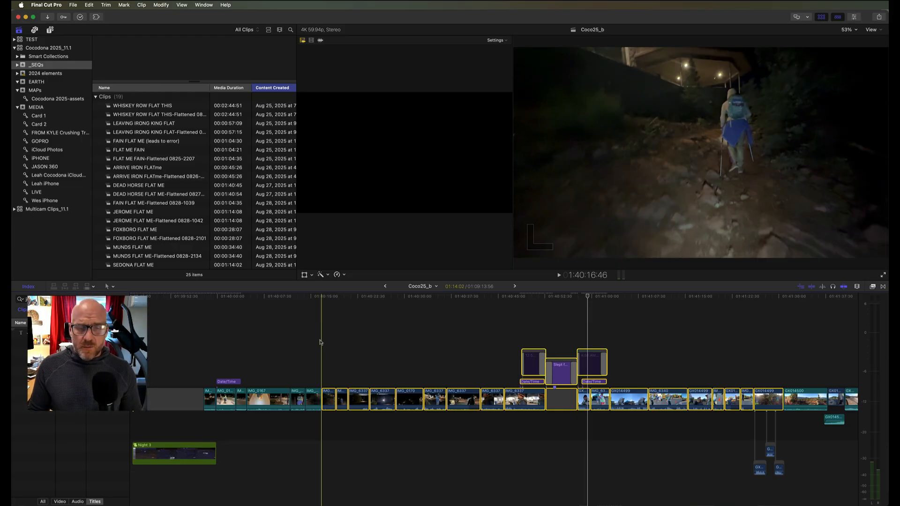
{"action": "left_click", "coordinate": [319, 342]}
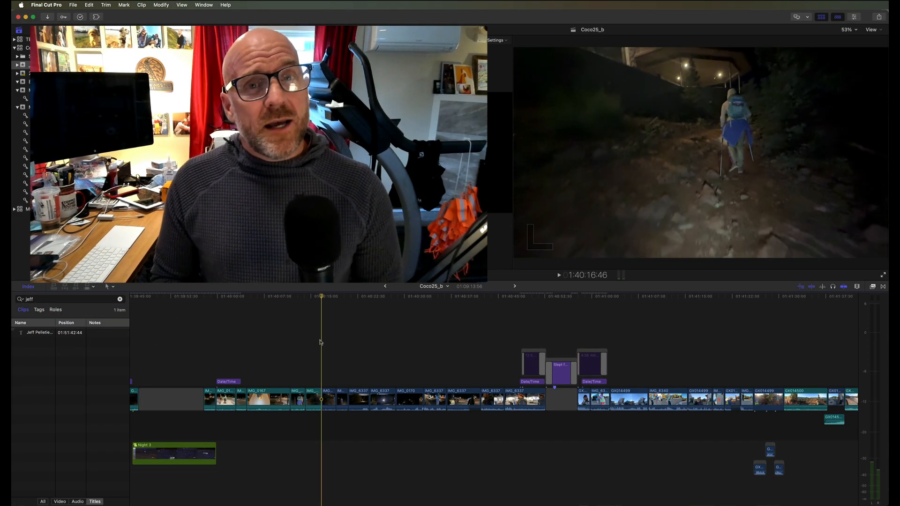